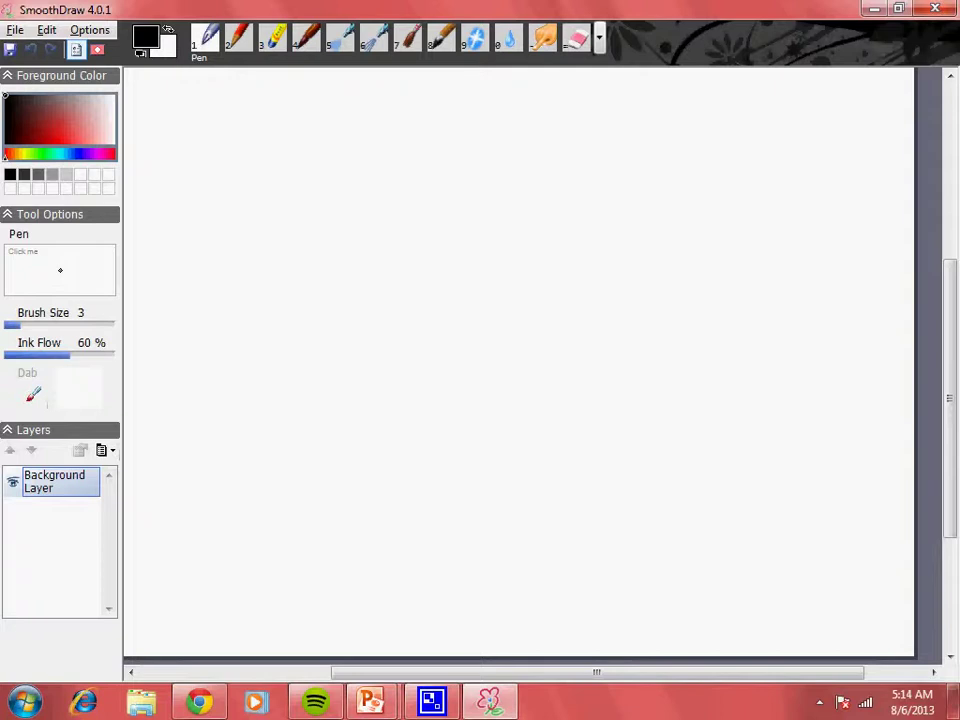
# - Switch from the SmoothDraw canvas to the PowerPoint slide show window
pyautogui.moveTo(371, 701)
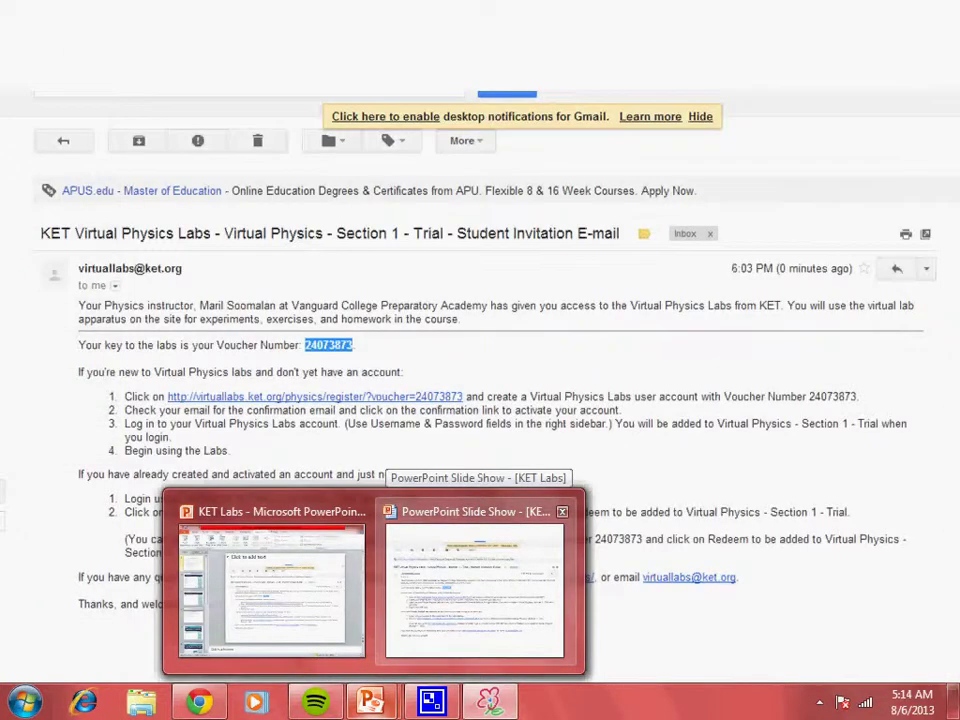
pyautogui.click(475, 585)
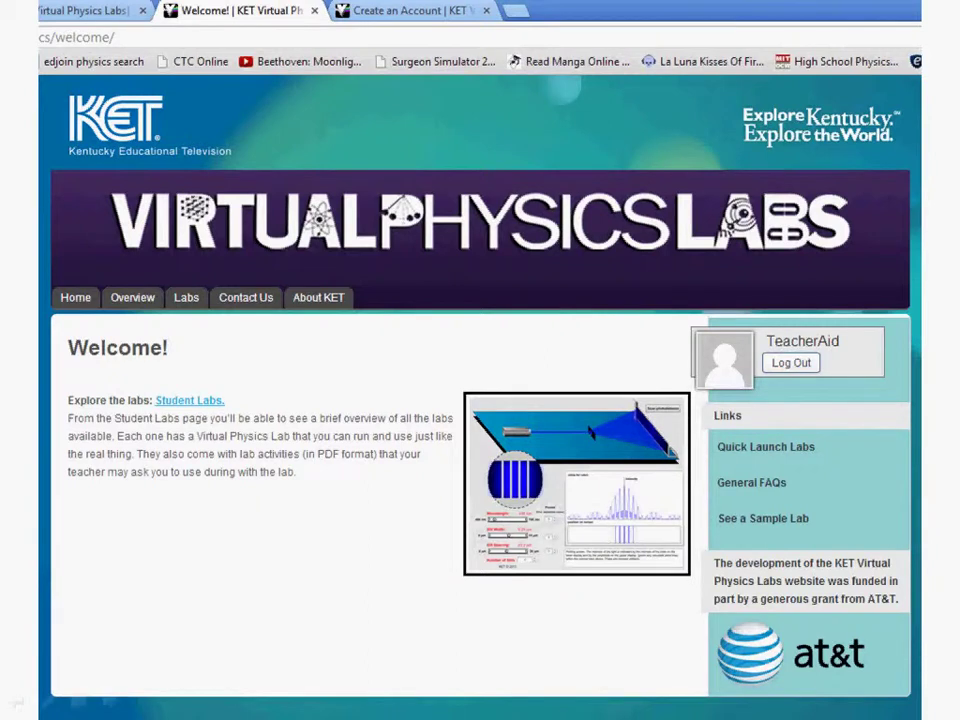
# - Advance past the last slide of the KET Virtual Physics Labs screenshots to end the show
pyautogui.press('Right')
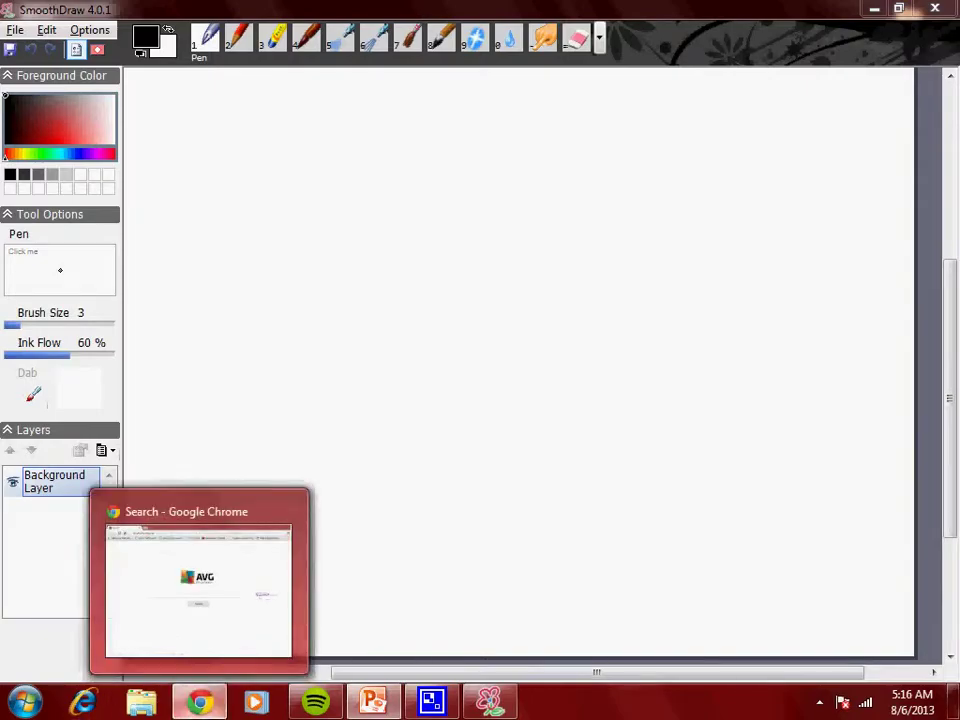
# - Google 'ket virtual labs' in Chrome and open the KET Virtual Physics Labs result
pyautogui.click(199, 702)
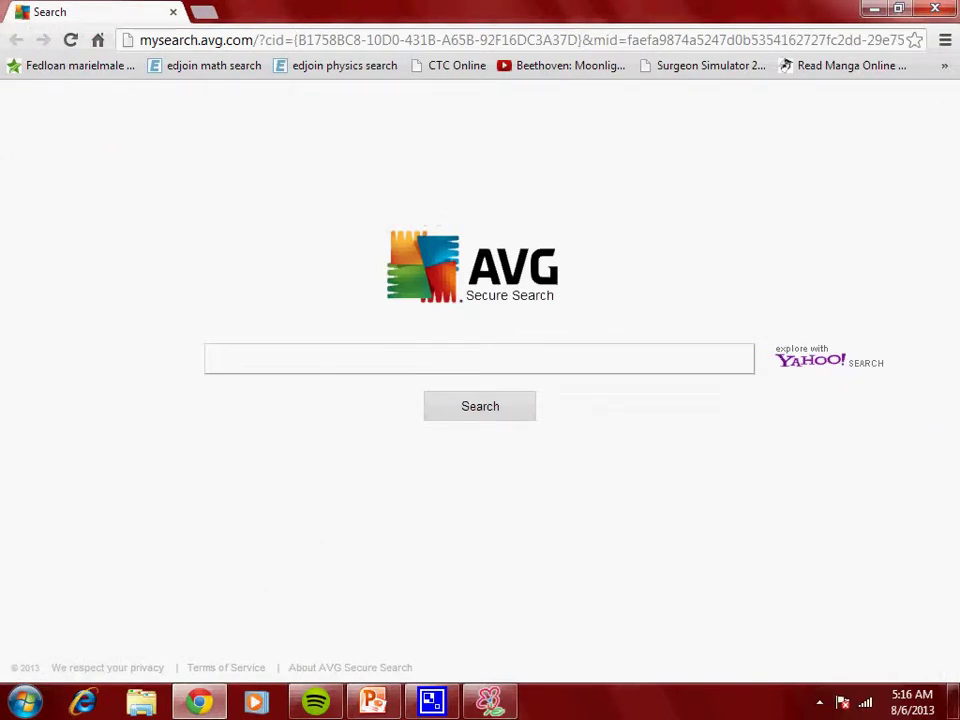
pyautogui.click(520, 40)
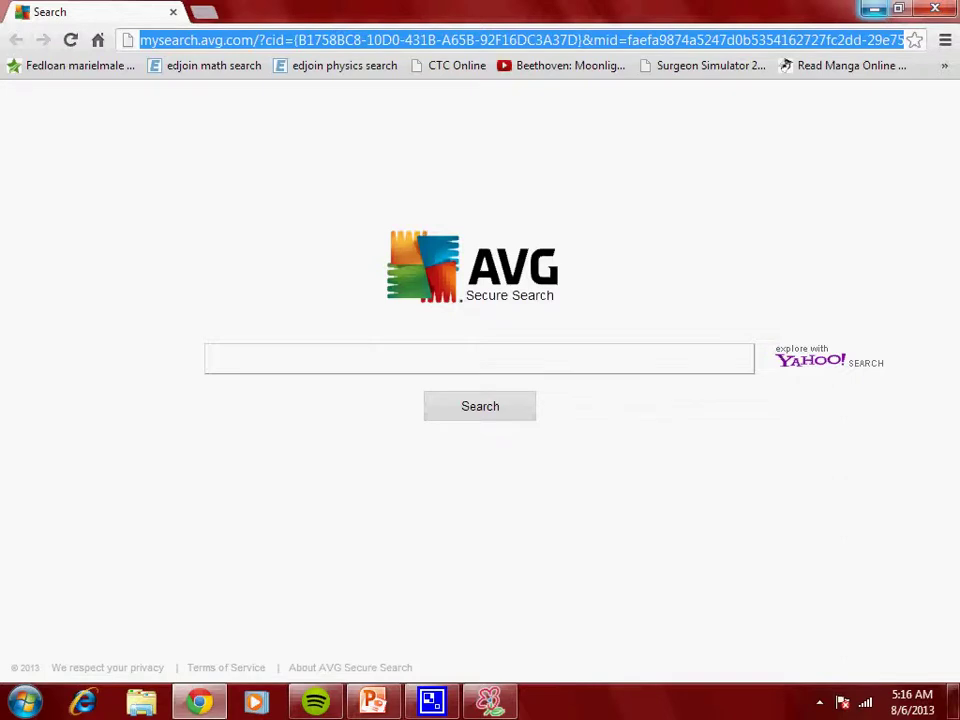
pyautogui.write('ket virtual l')
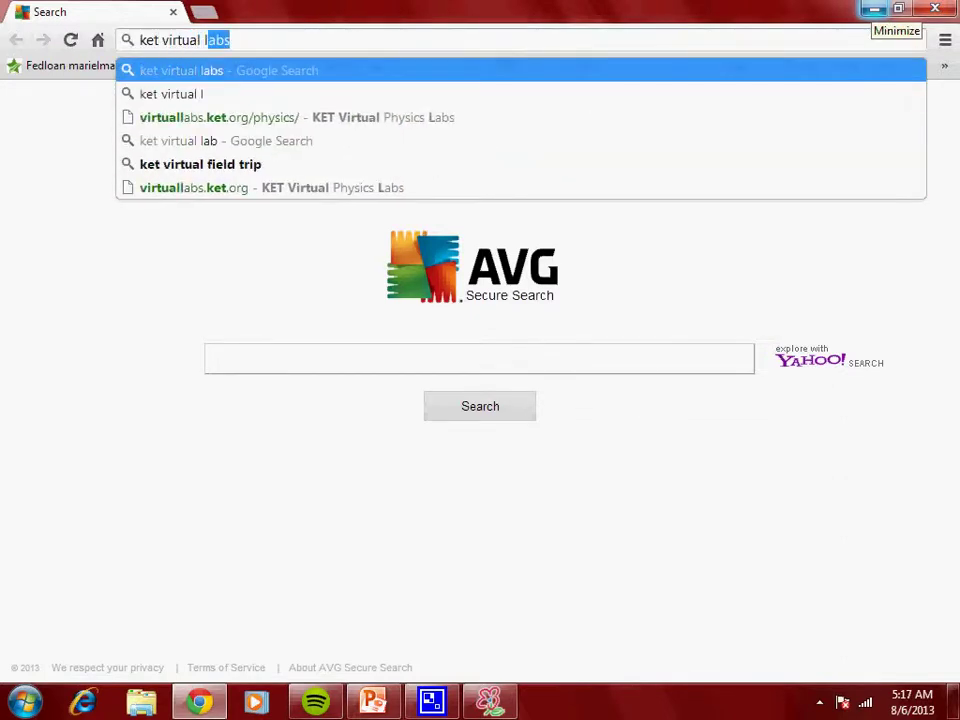
pyautogui.write('abs')
pyautogui.press('Return')
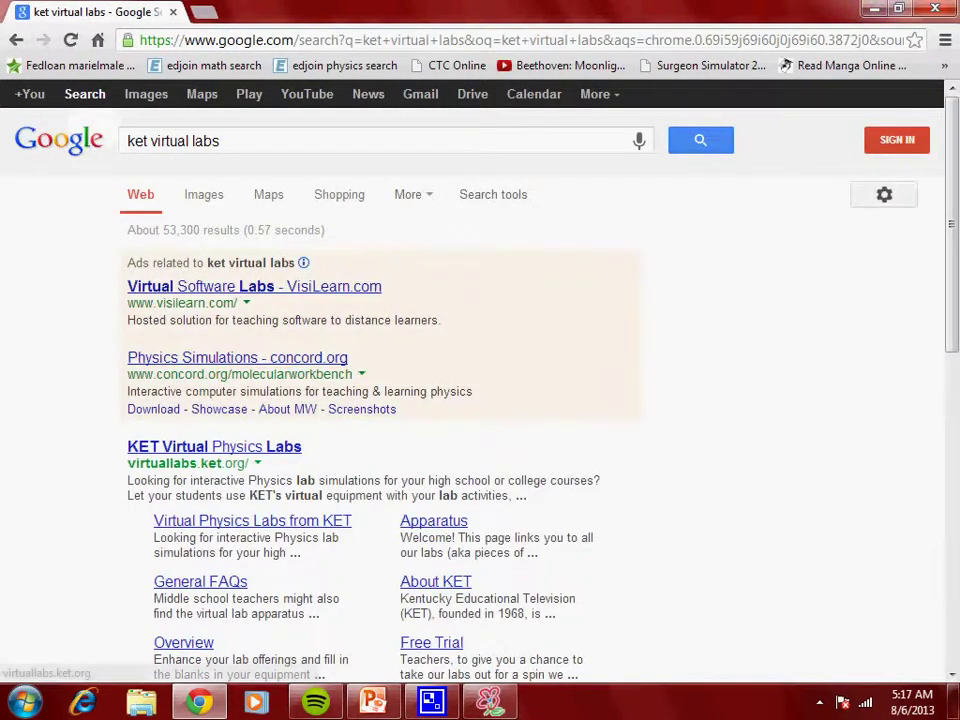
pyautogui.click(214, 446)
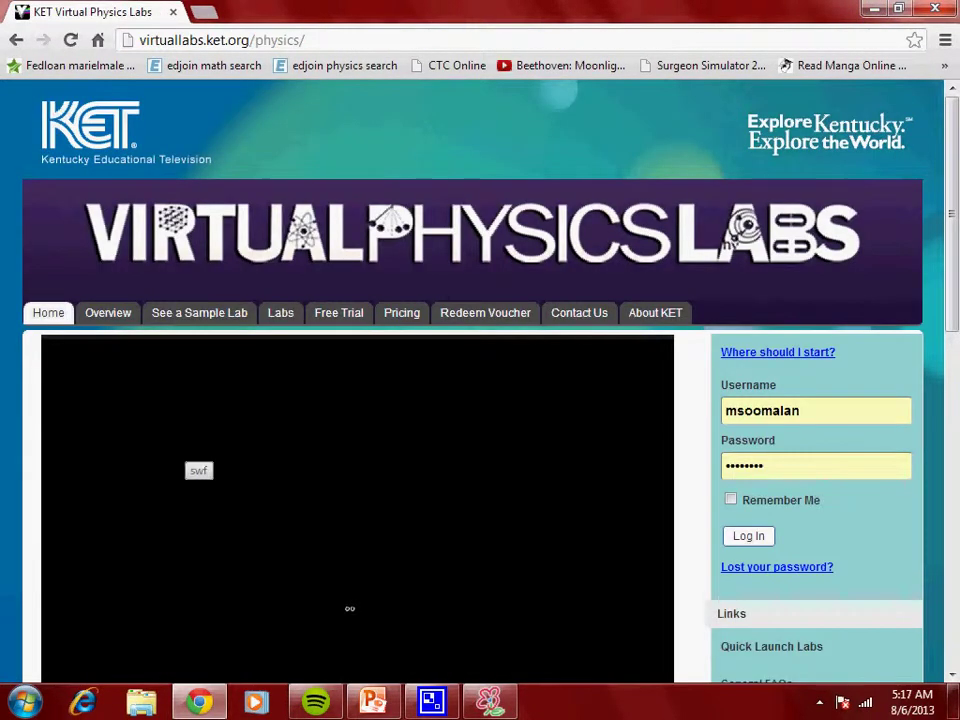
# - Sign in with the account username and password, then open the Labs collection
pyautogui.scroll(-2, 350, 600)
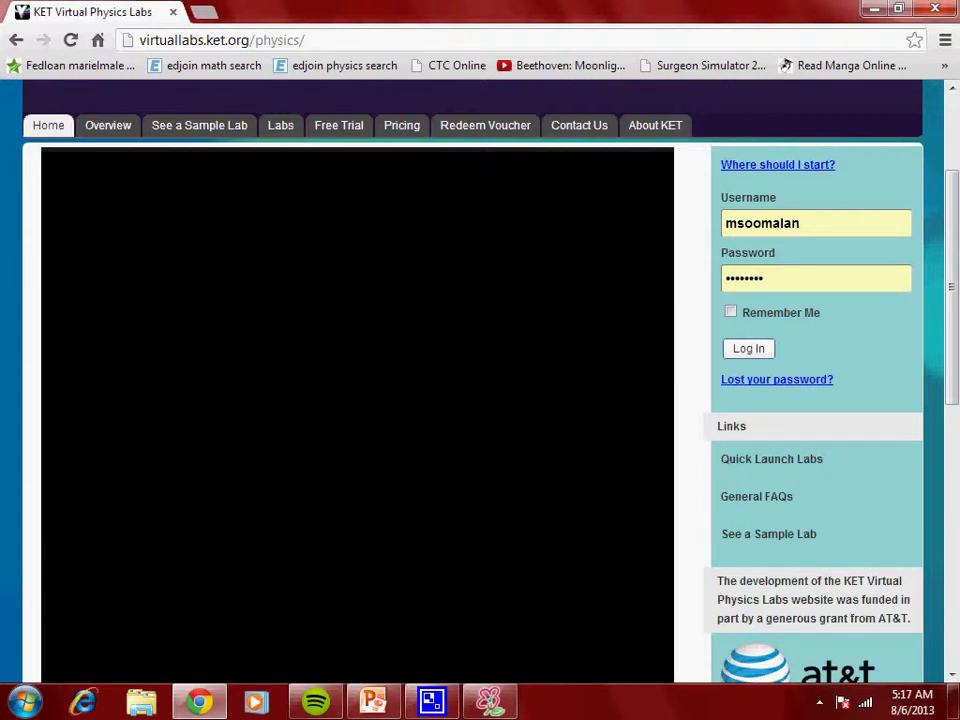
pyautogui.hotkey('ctrl', 'a')
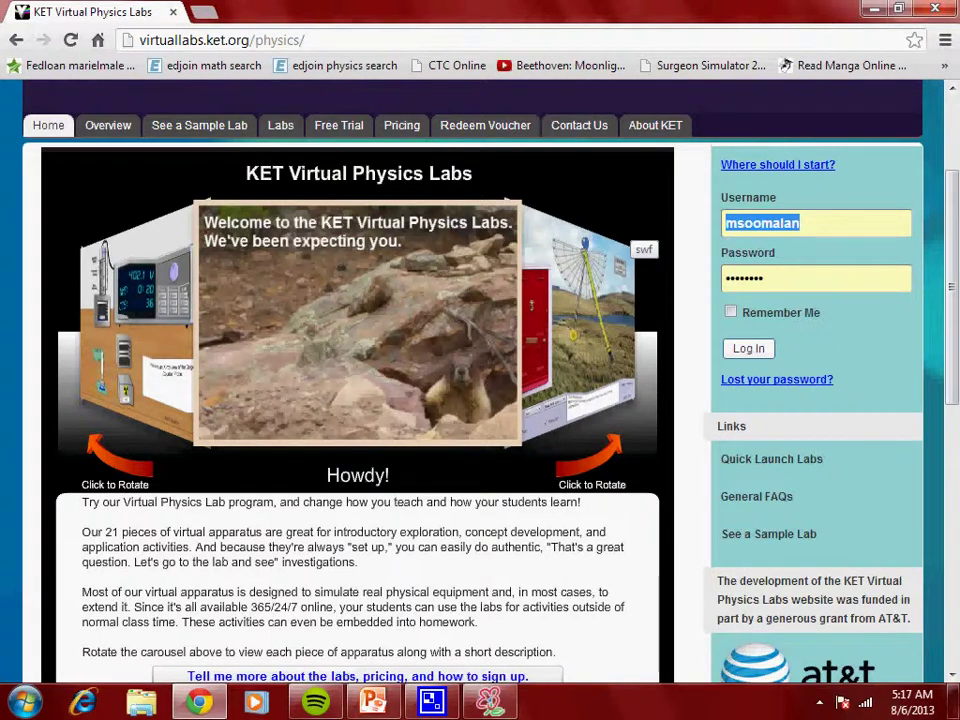
pyautogui.write('physicsdudeca')
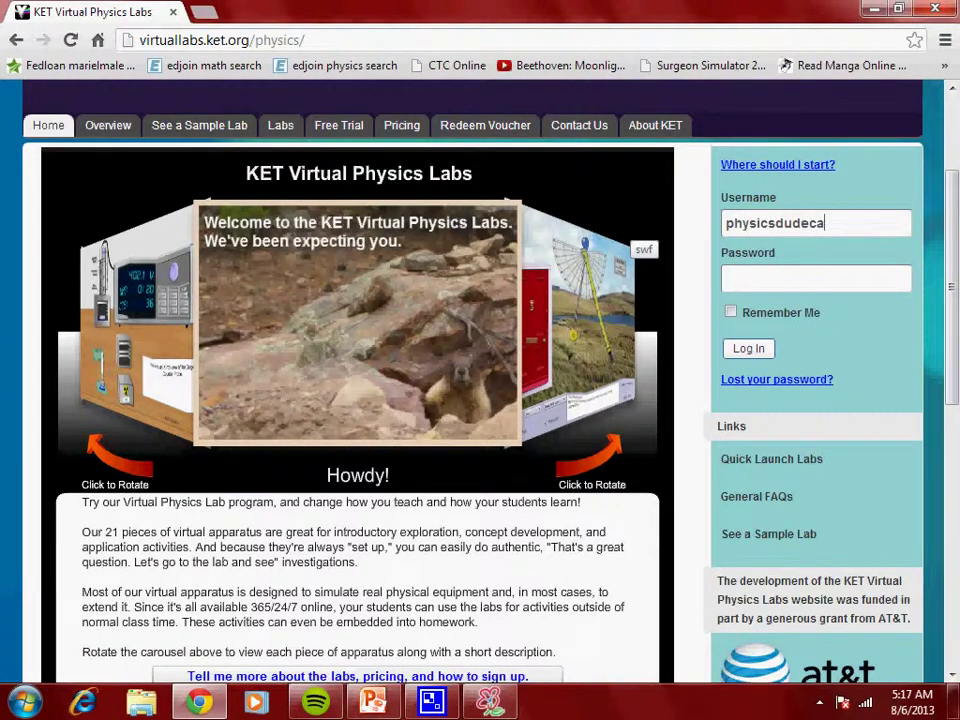
pyautogui.press('Tab')
pyautogui.write('********')
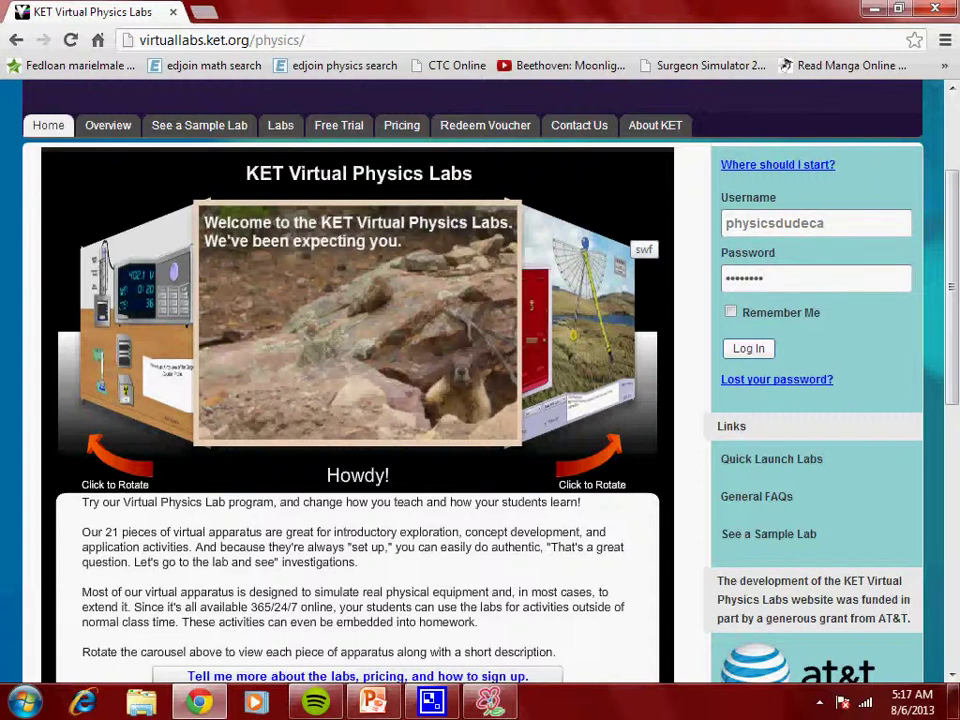
pyautogui.press('Return')
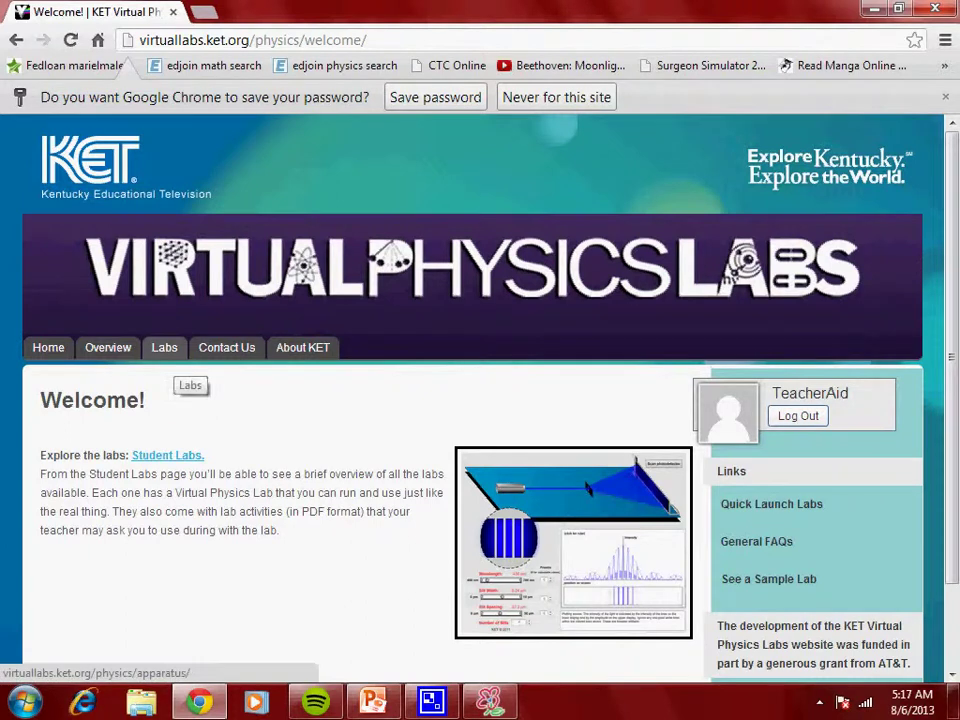
pyautogui.click(166, 349)
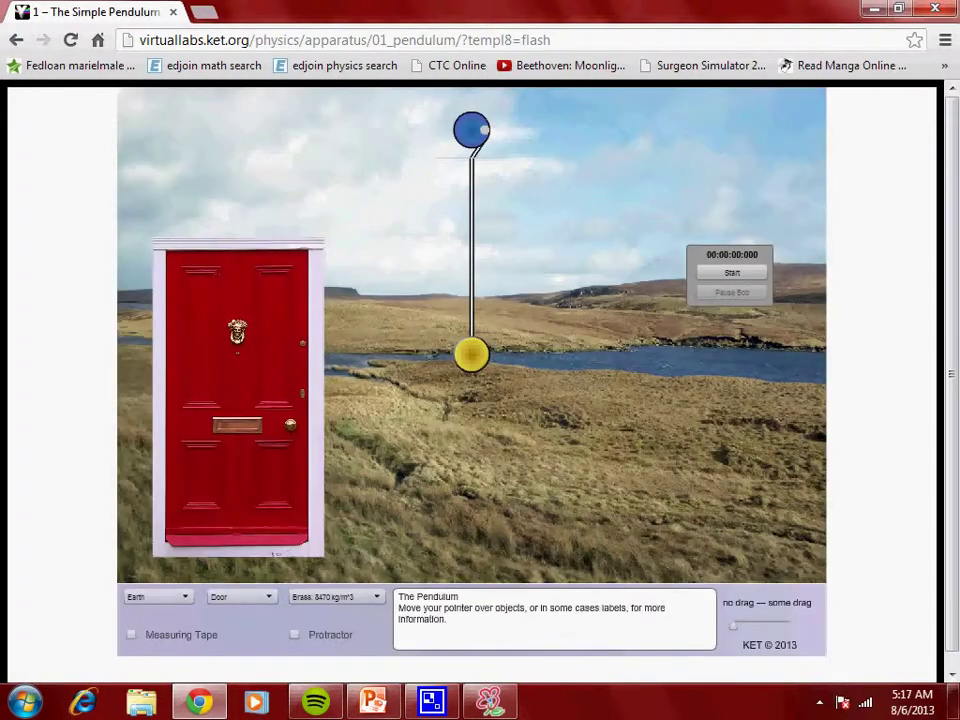
# - Pull the pendulum left and release it twice to time its swing, then list the reference objects
pyautogui.moveTo(471, 354); pyautogui.dragTo(377, 330)
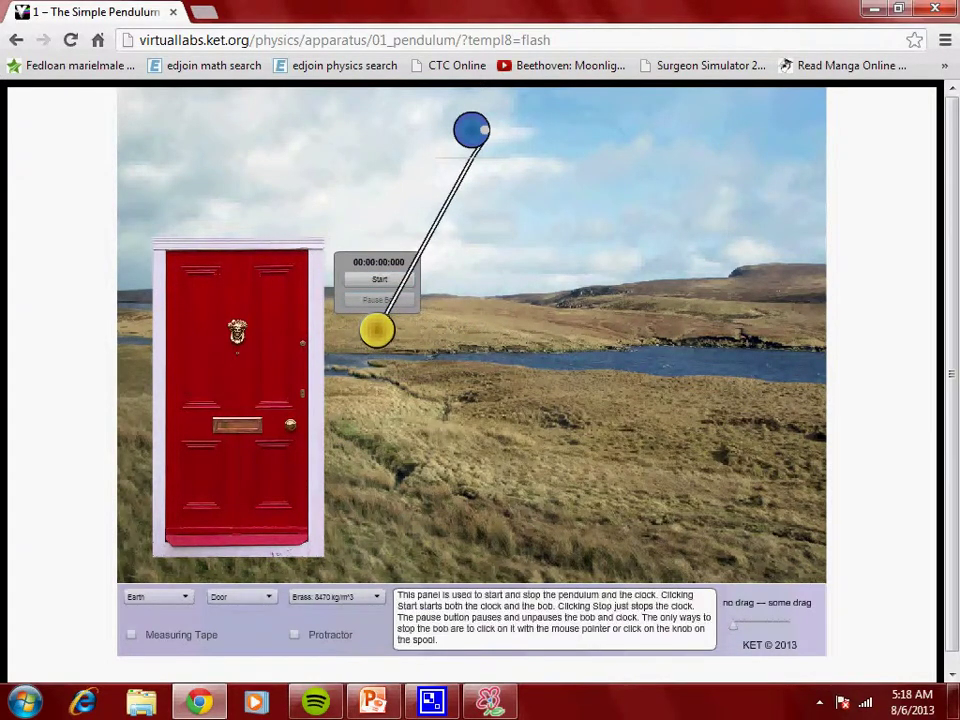
pyautogui.click(379, 279)
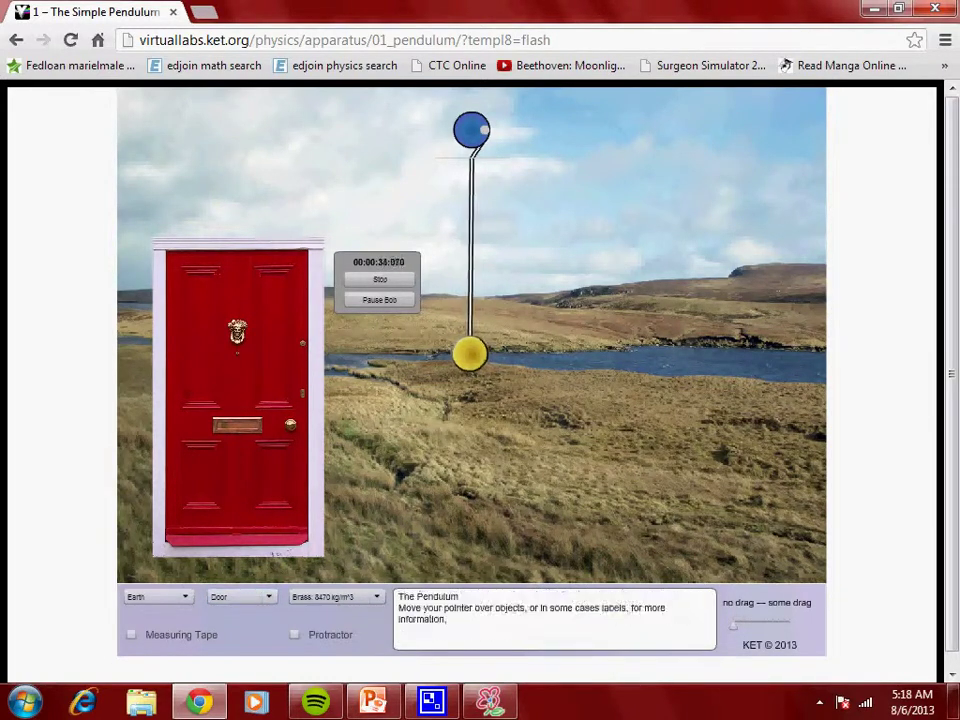
pyautogui.moveTo(471, 354); pyautogui.dragTo(311, 268)
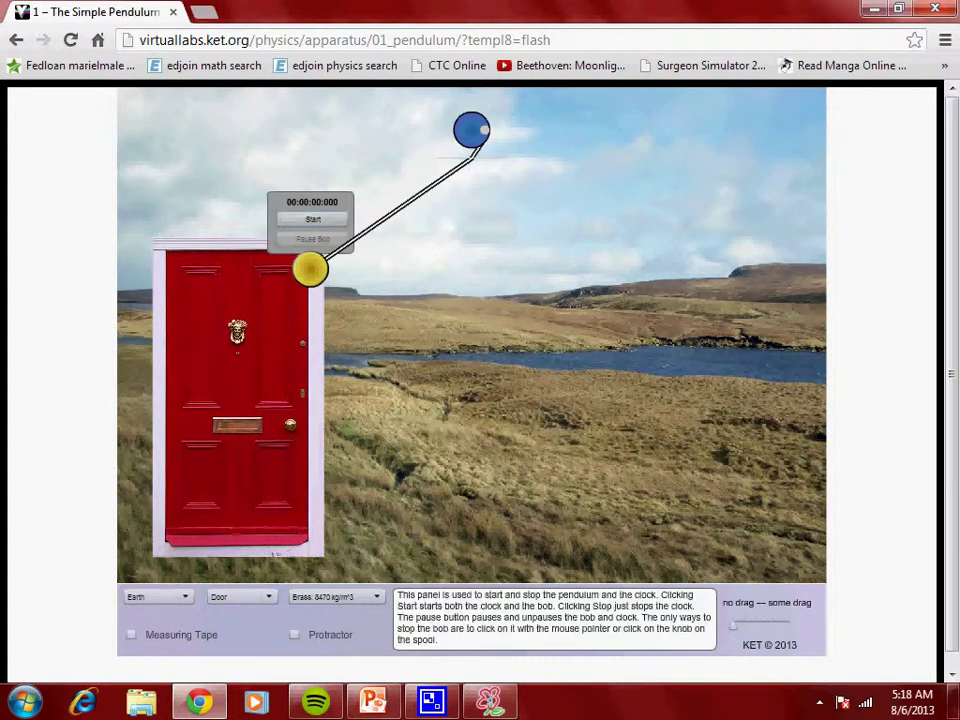
pyautogui.click(313, 218)
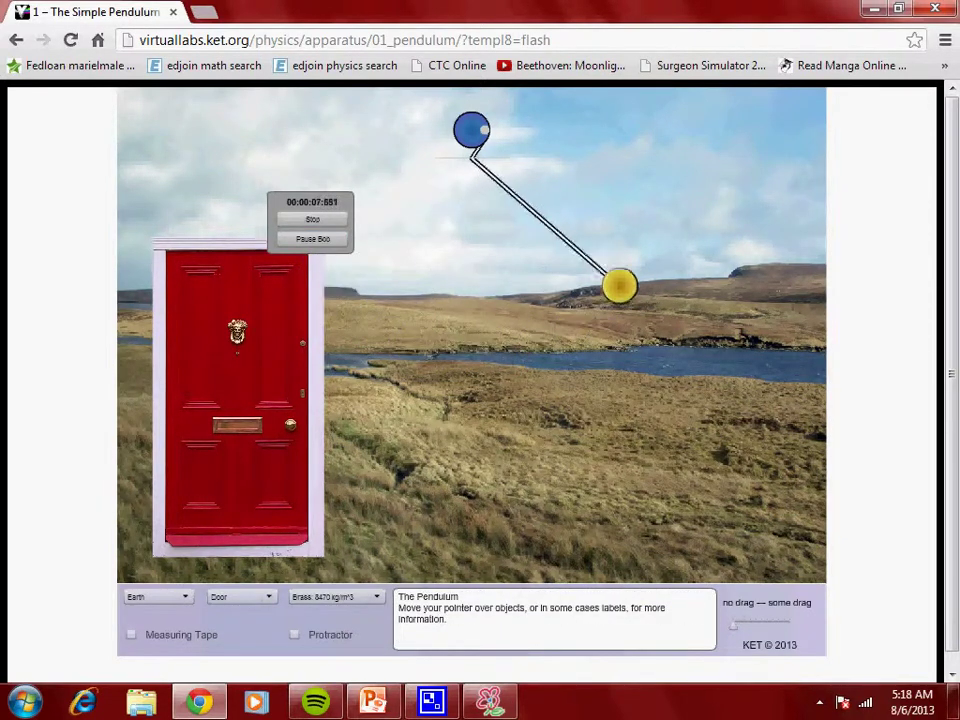
pyautogui.click(240, 596)
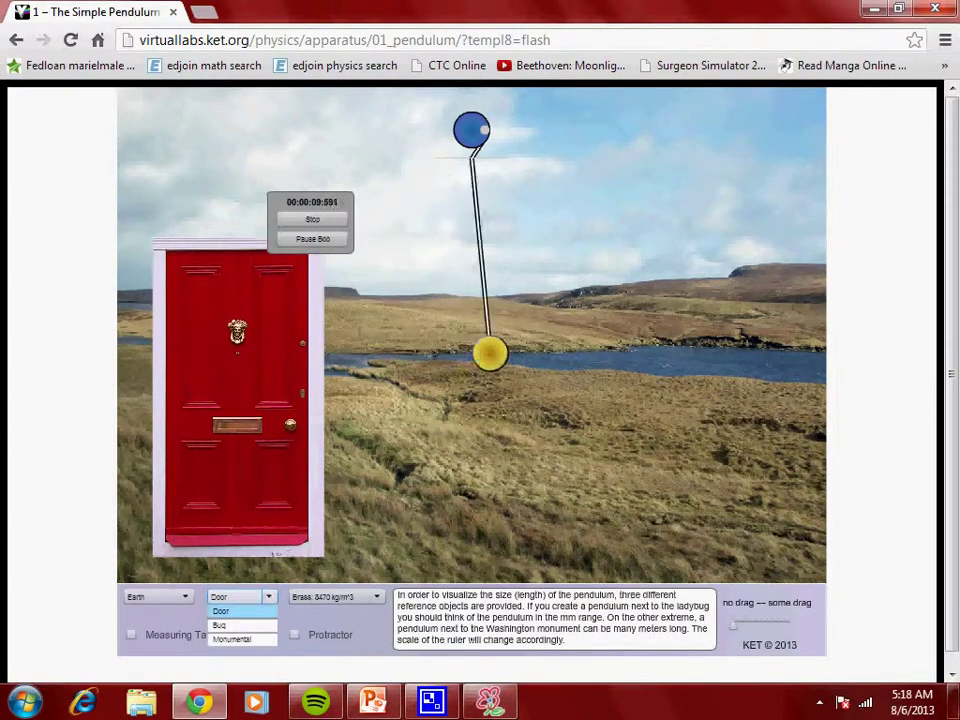
# - Switch the reference object to the Washington Monument and start the pendulum and timer
pyautogui.click(232, 639)
pyautogui.moveTo(238, 194)
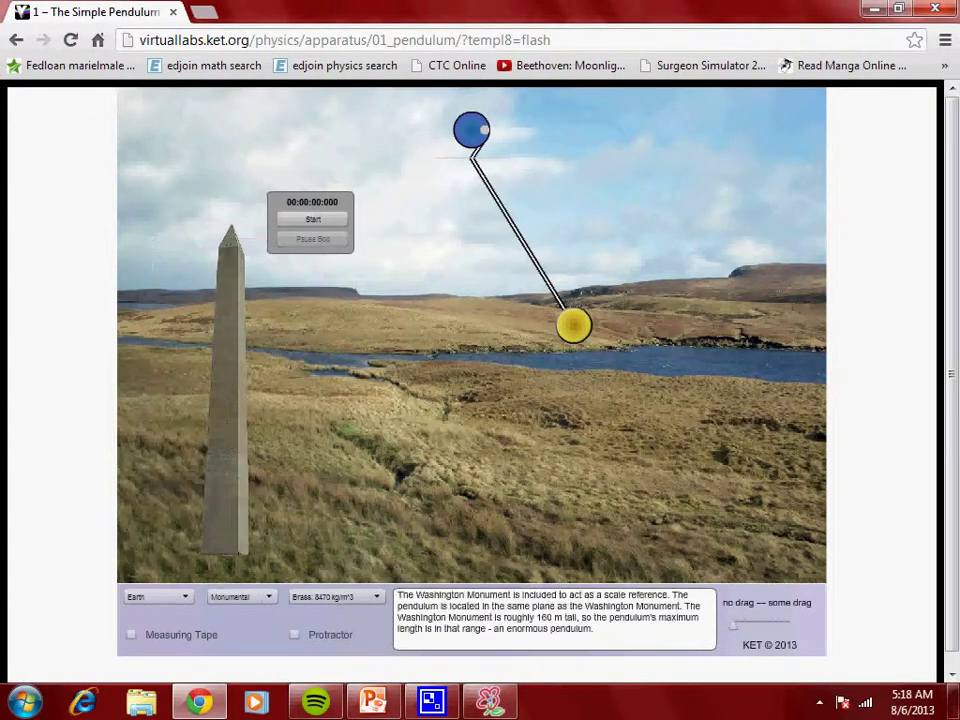
pyautogui.moveTo(573, 324)
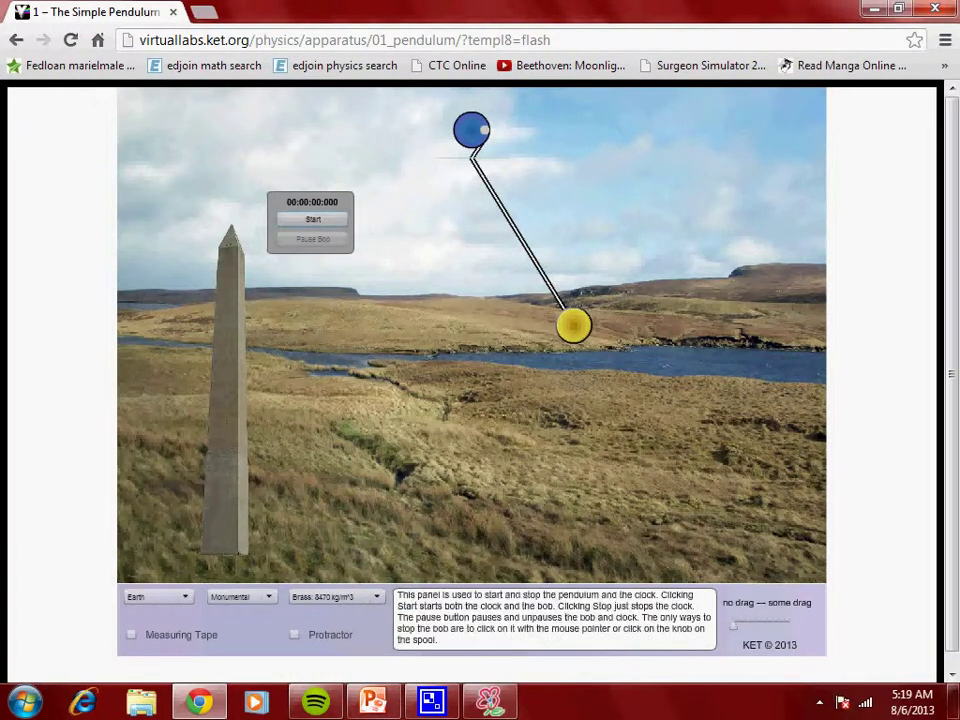
pyautogui.click(312, 219)
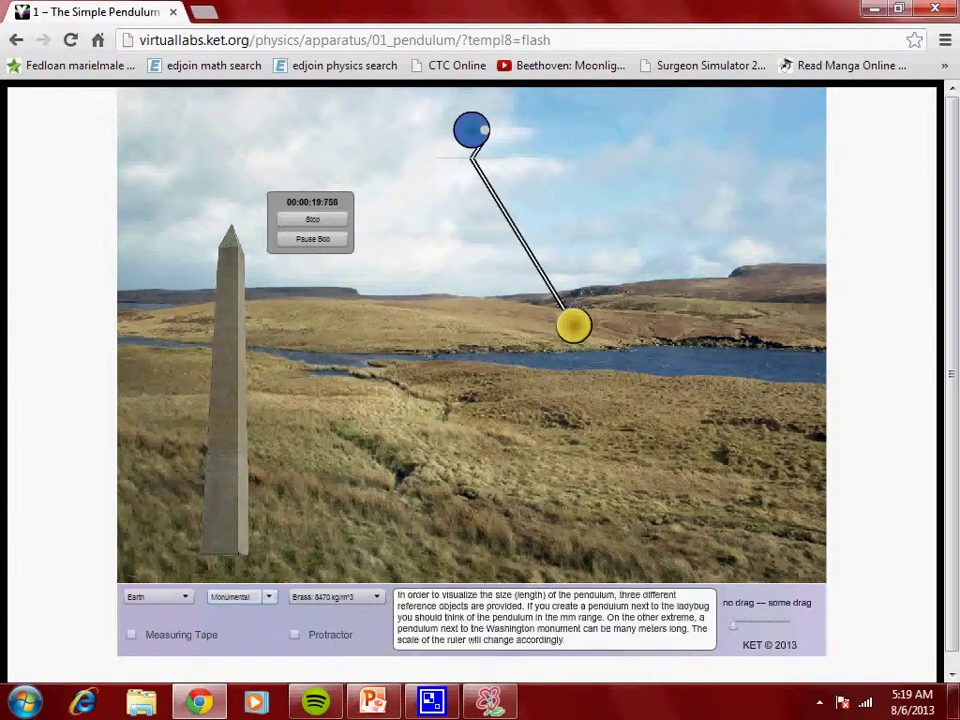
# - Switch to the ladybug, run and stop the timer, then go back a page
pyautogui.click(240, 596)
pyautogui.click(225, 625)
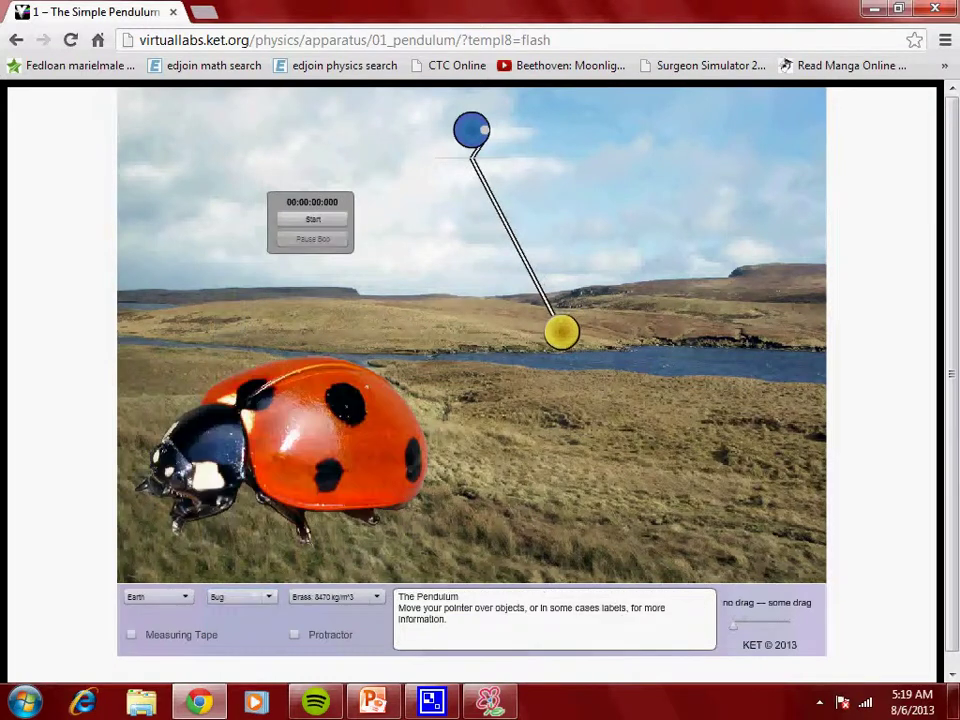
pyautogui.click(313, 218)
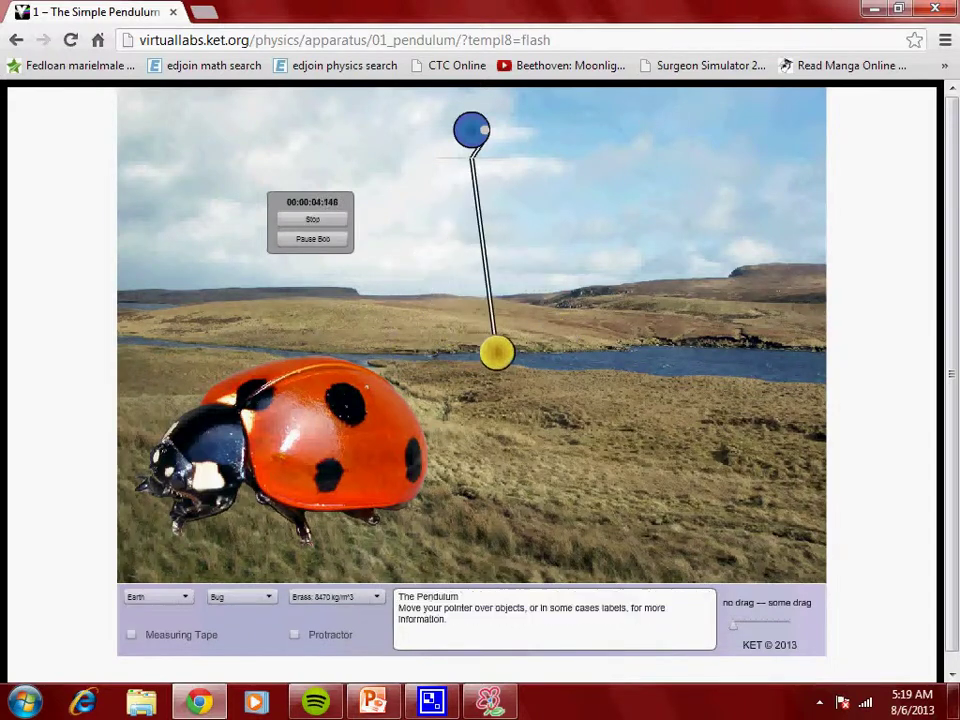
pyautogui.click(313, 218)
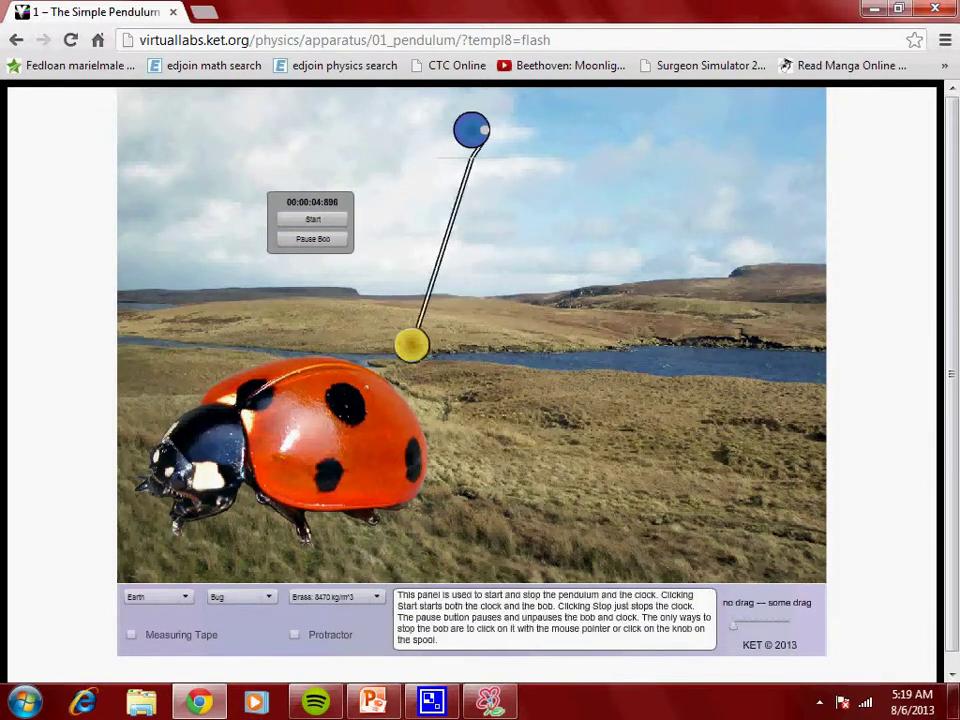
pyautogui.hotkey('alt', 'Left')
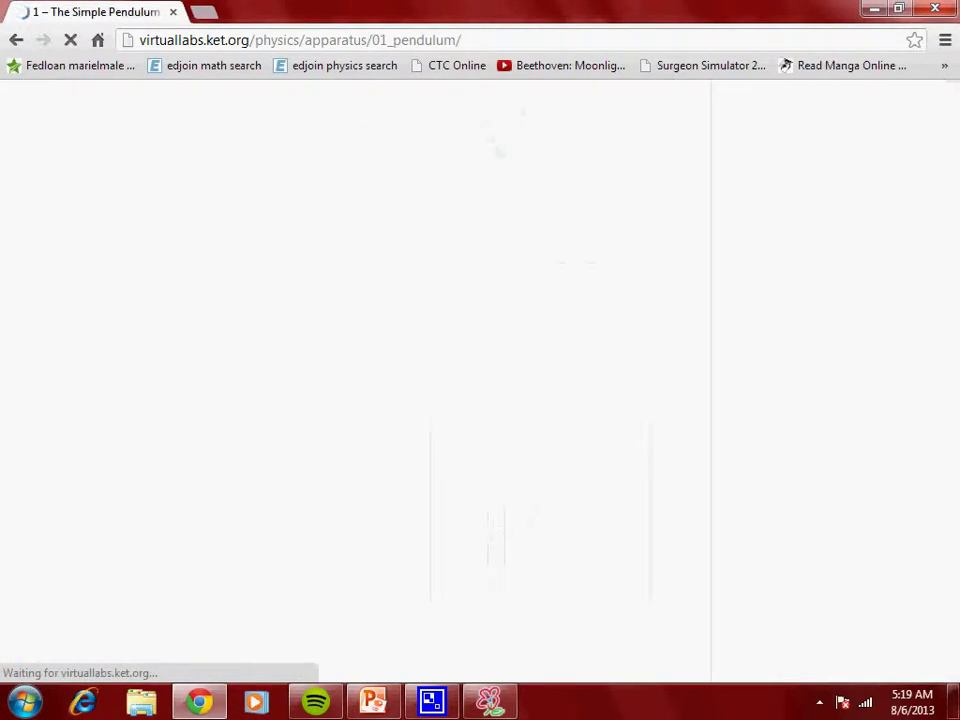
# - Return to the apparatus list at The Simple Pendulum entry
pyautogui.scroll(-3, 350, 380)
pyautogui.scroll(-2, 350, 380)
pyautogui.scroll(4, 350, 380)
pyautogui.scroll(-5, 350, 380)
pyautogui.scroll(6, 350, 380)
pyautogui.hotkey('alt', 'Left')
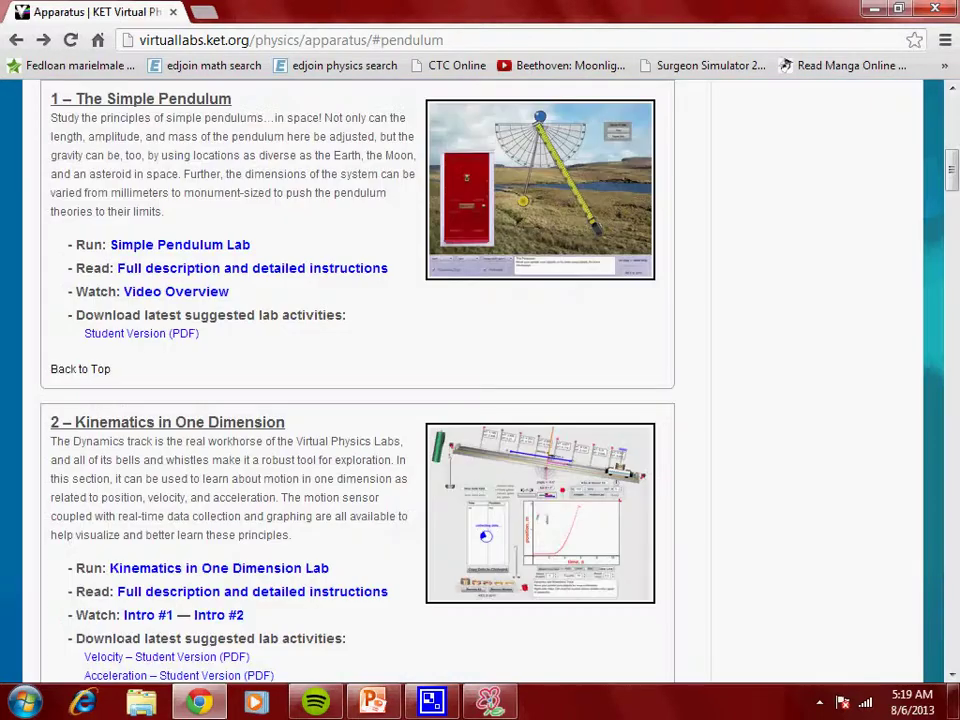
# - Open the Student Version PDF Lab_ah-The-Pendulum_9_04_12.pdf and scroll to its Table 1 data sheet
pyautogui.click(141, 333)
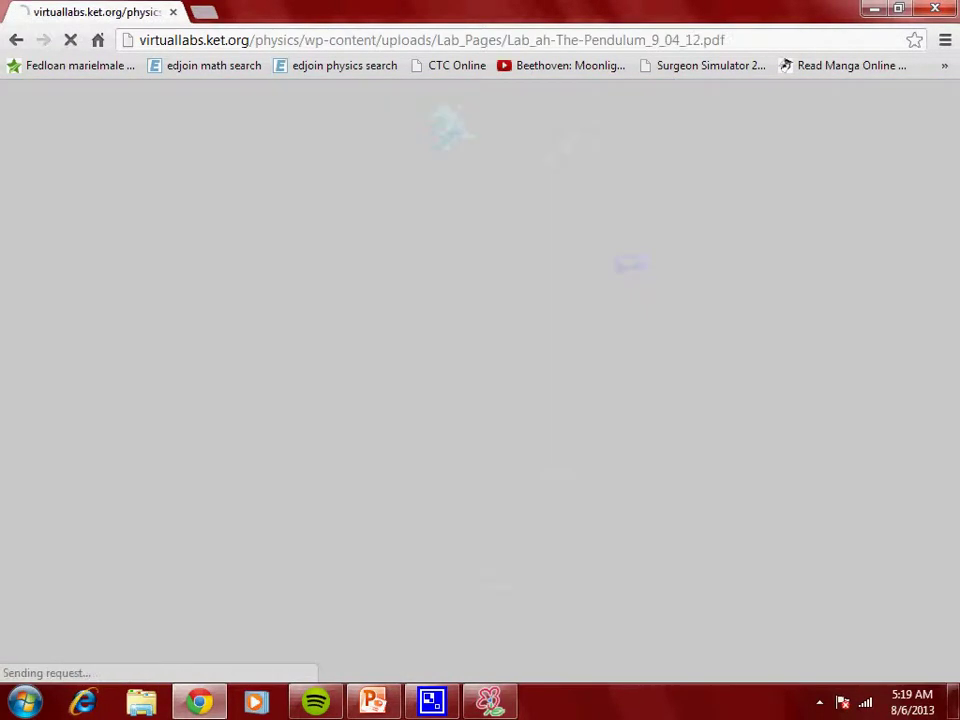
pyautogui.scroll(-10, 480, 380)
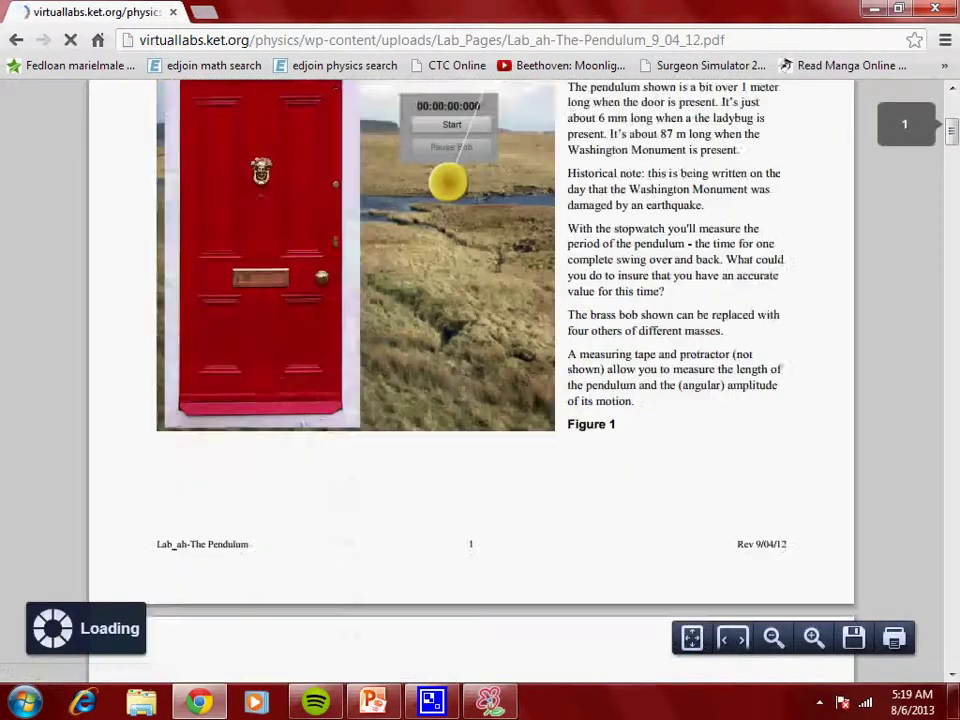
pyautogui.scroll(-2, 480, 380)
pyautogui.scroll(-10, 480, 380)
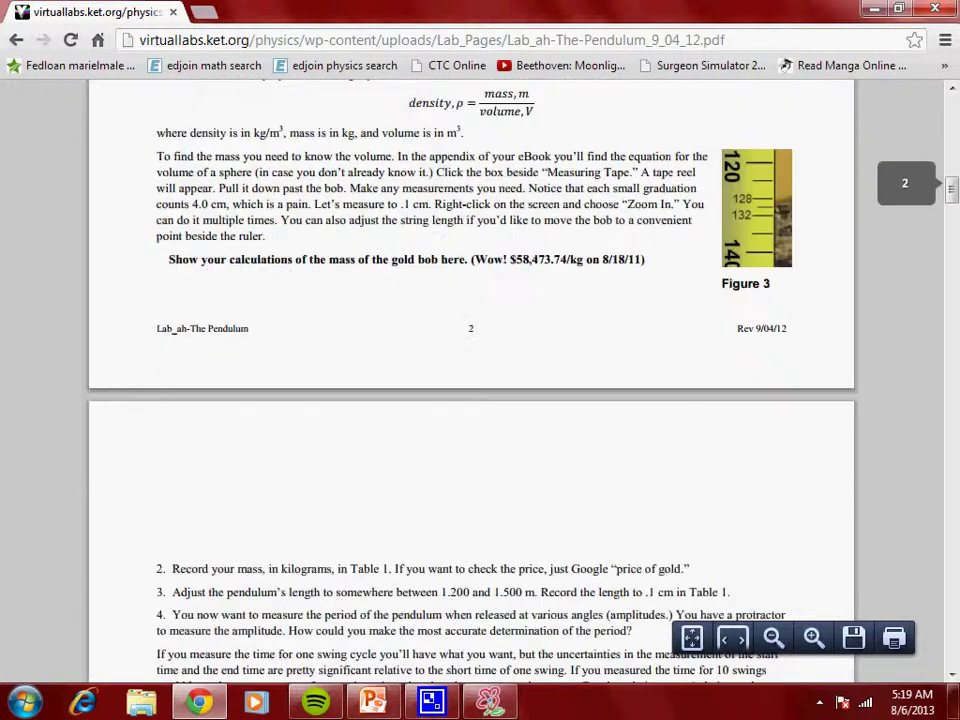
pyautogui.scroll(-10, 480, 380)
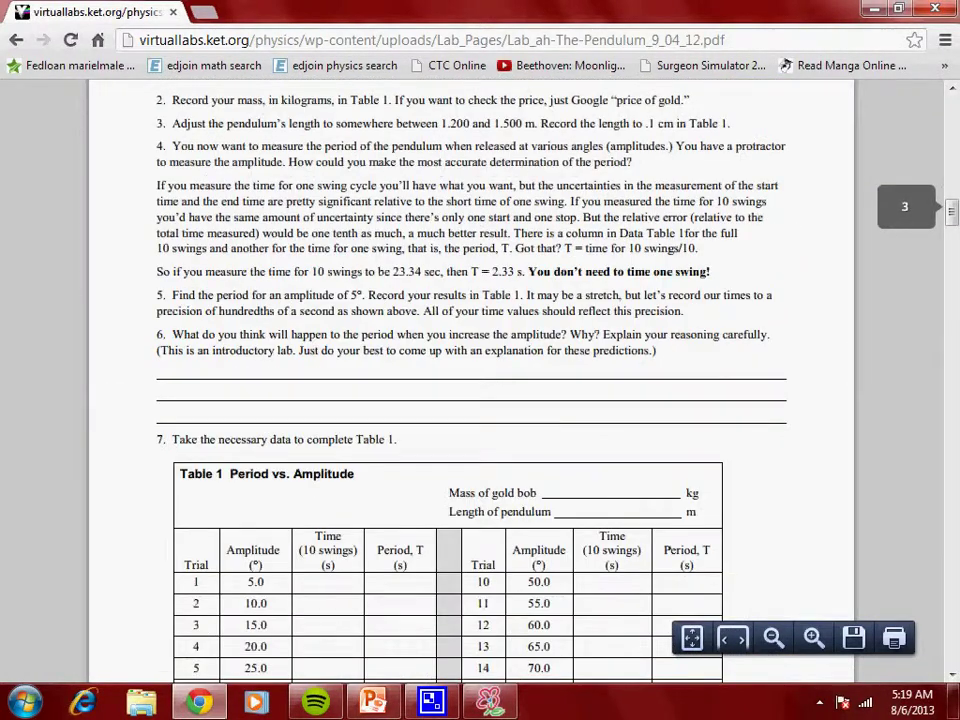
pyautogui.scroll(-10, 480, 380)
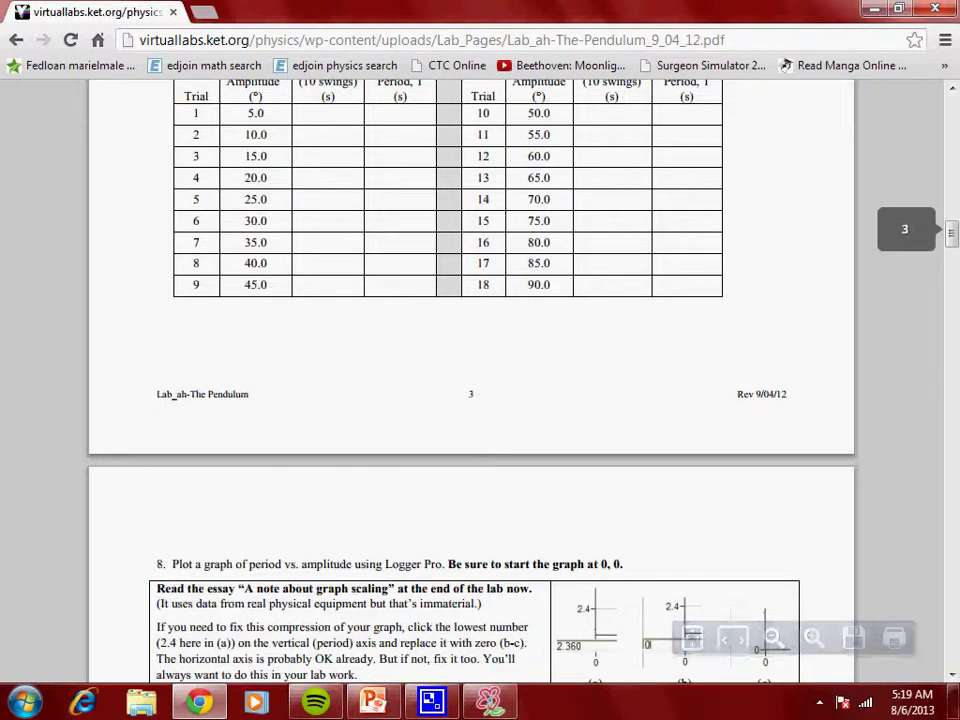
pyautogui.scroll(4, 480, 380)
pyautogui.scroll(-20, 480, 380)
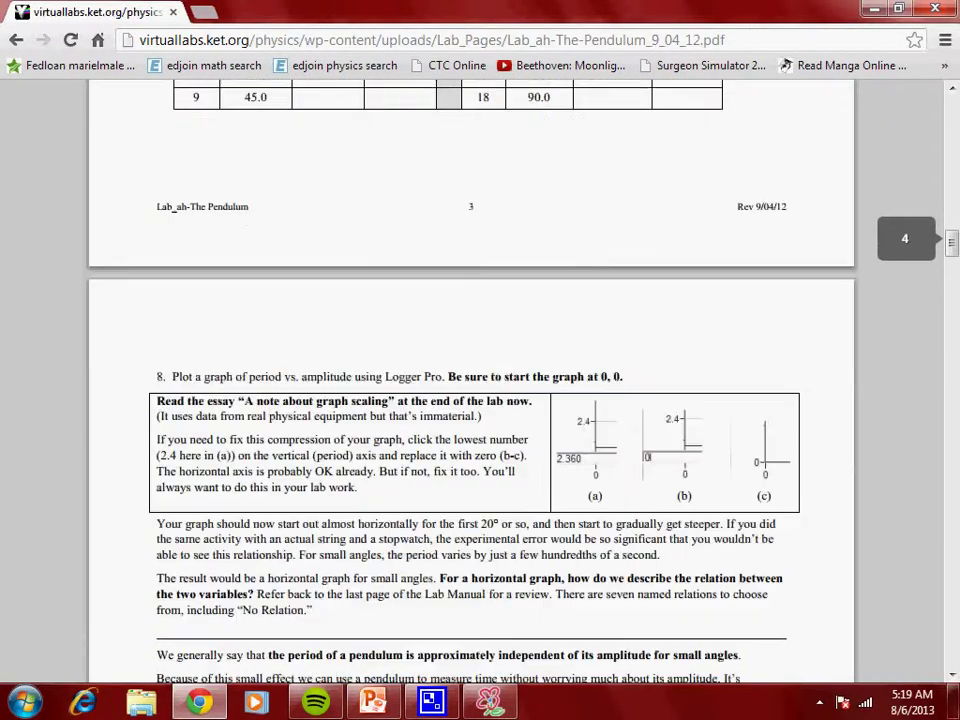
pyautogui.scroll(-20, 480, 380)
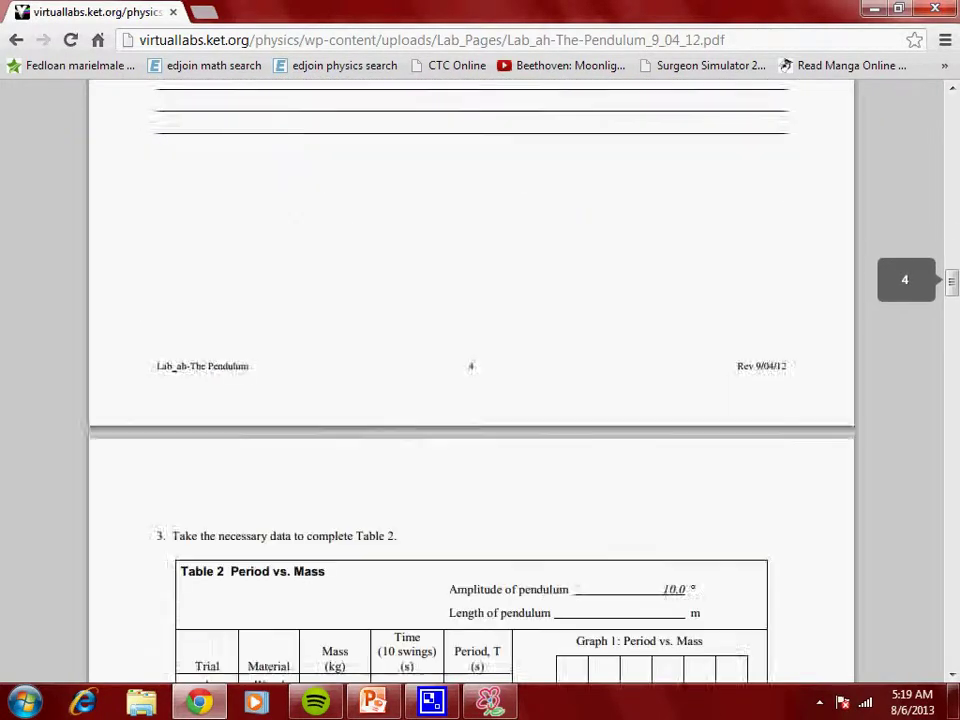
pyautogui.scroll(-12, 480, 380)
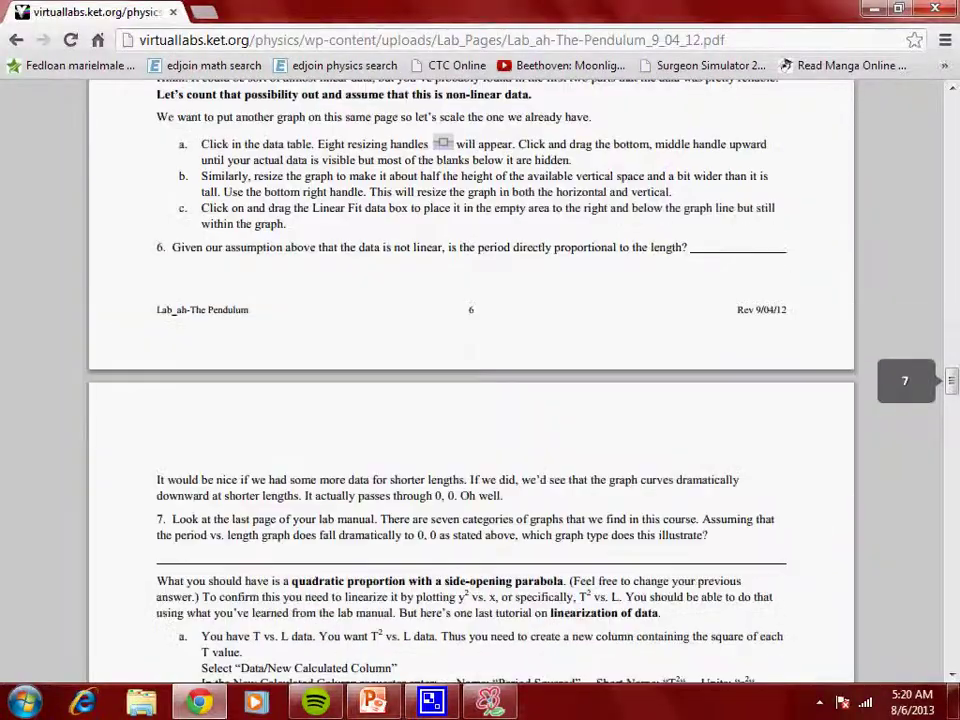
pyautogui.scroll(-9, 480, 380)
pyautogui.scroll(20, 480, 380)
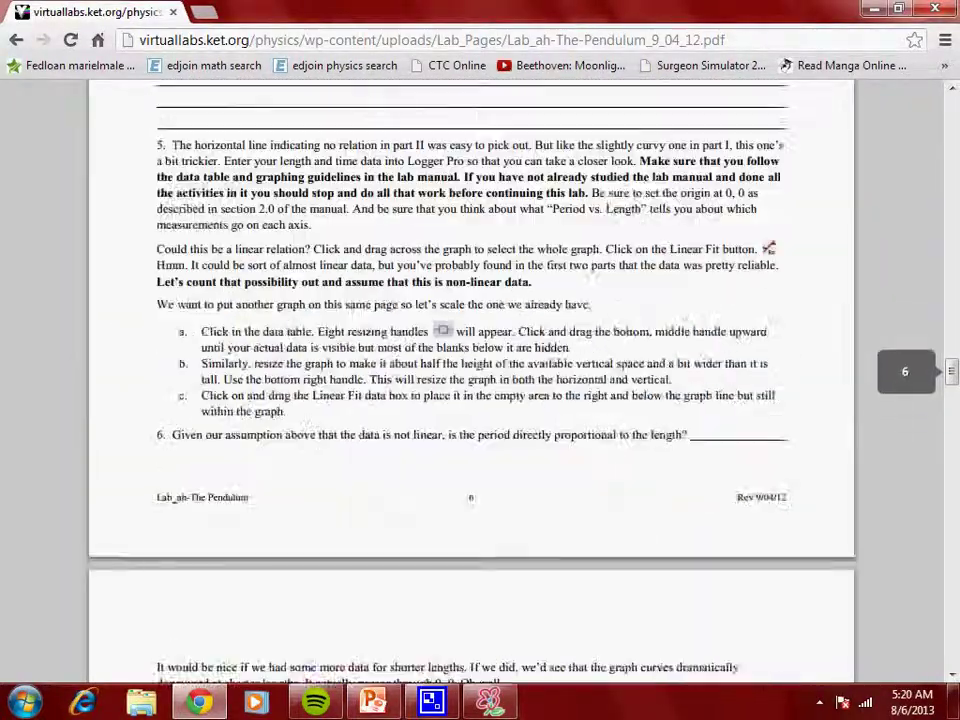
pyautogui.scroll(20, 480, 380)
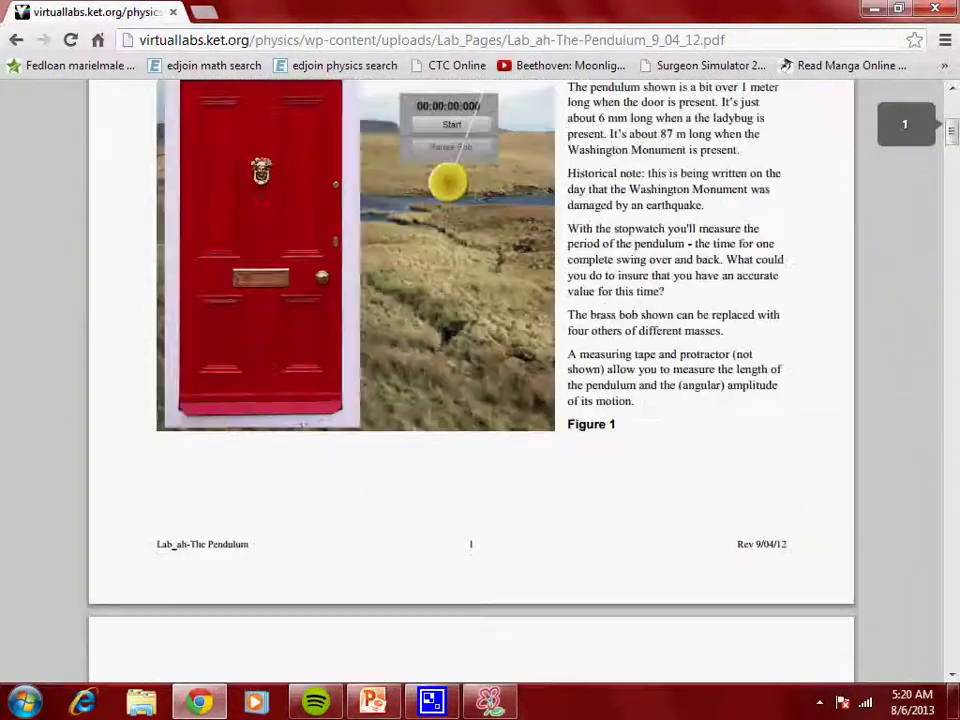